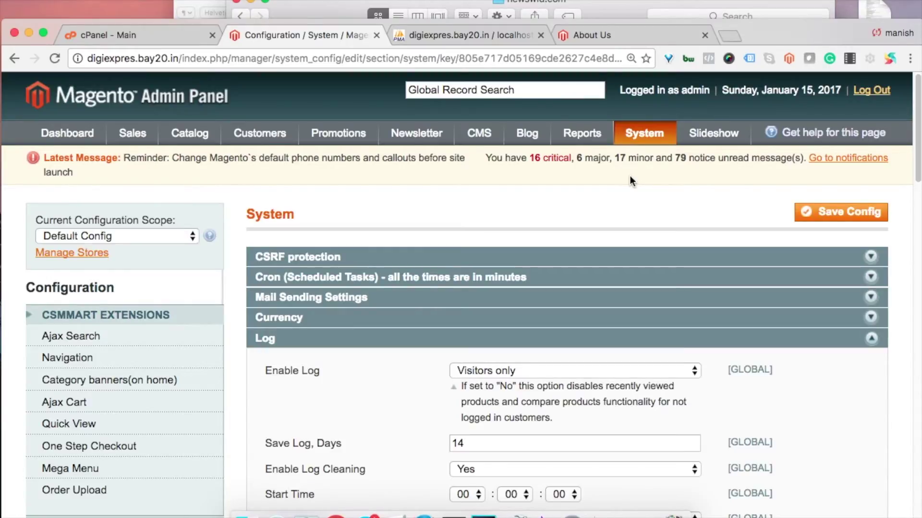
# Review the Log settings: Visitors-only logging, 14-day log retention, and log cleaning enabled
pyautogui.moveTo(644, 136)
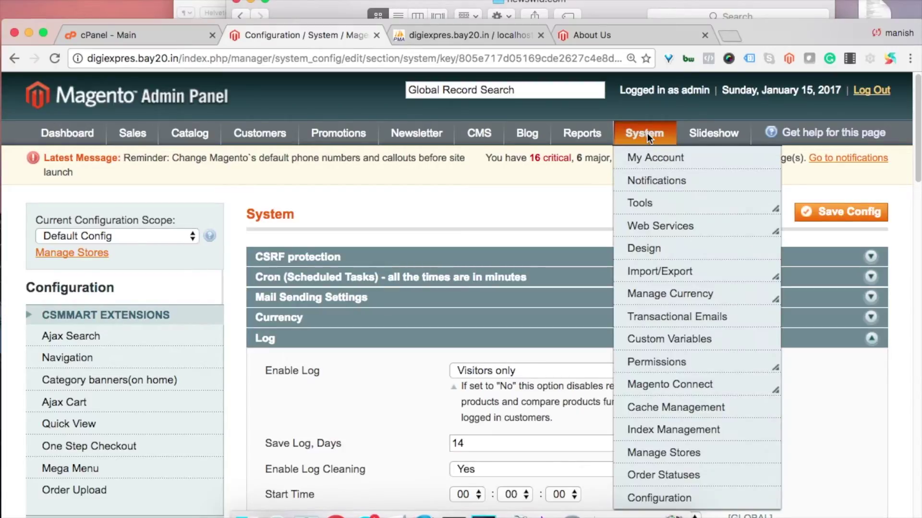
# Disable all eight cache types on the Cache Management page
pyautogui.click(651, 410)
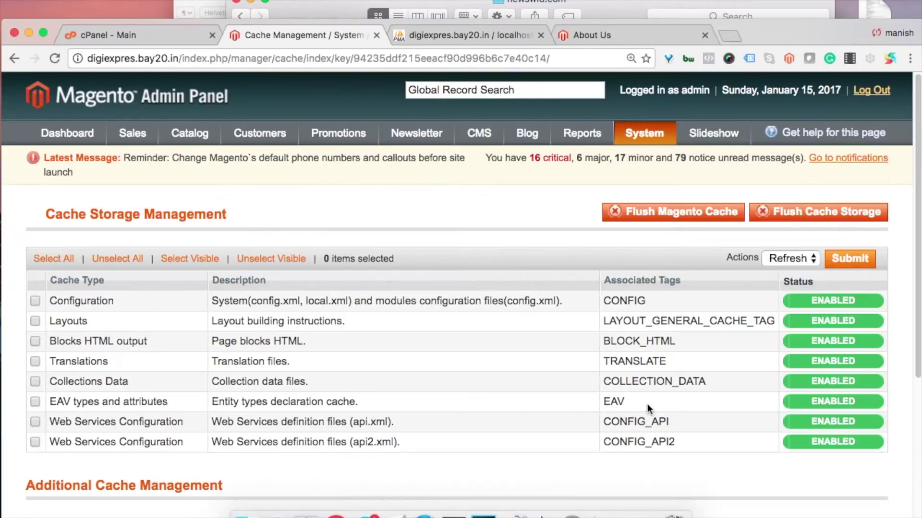
pyautogui.click(59, 263)
pyautogui.click(777, 257)
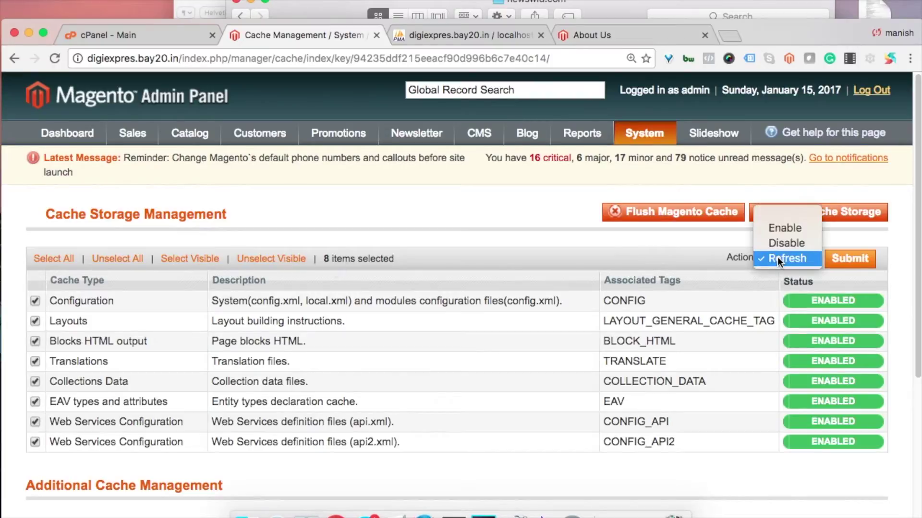
pyautogui.click(780, 241)
pyautogui.click(837, 257)
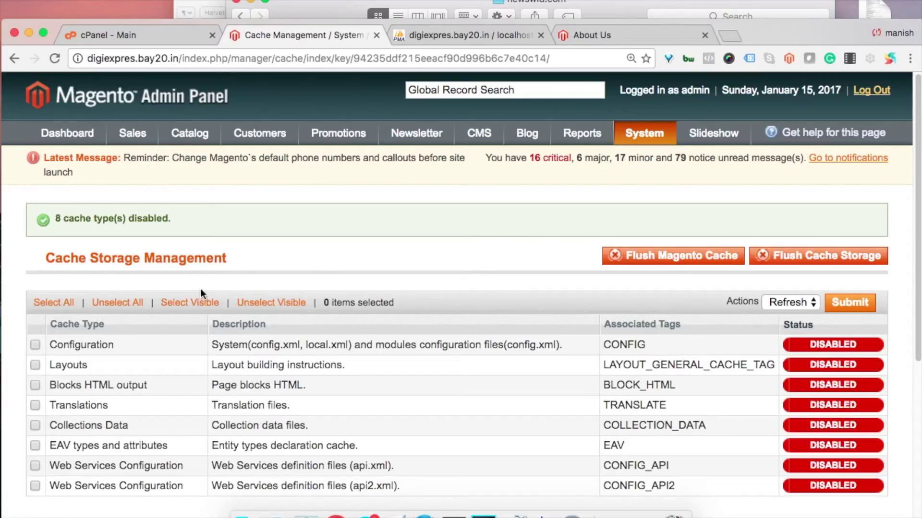
# Select all eight cache types again and enable them
pyautogui.click(53, 303)
pyautogui.click(814, 307)
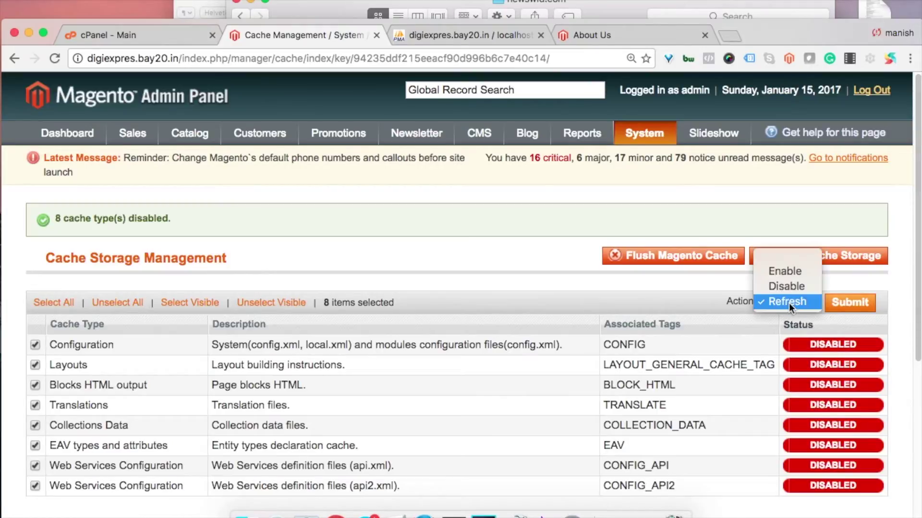
pyautogui.click(785, 272)
pyautogui.click(846, 304)
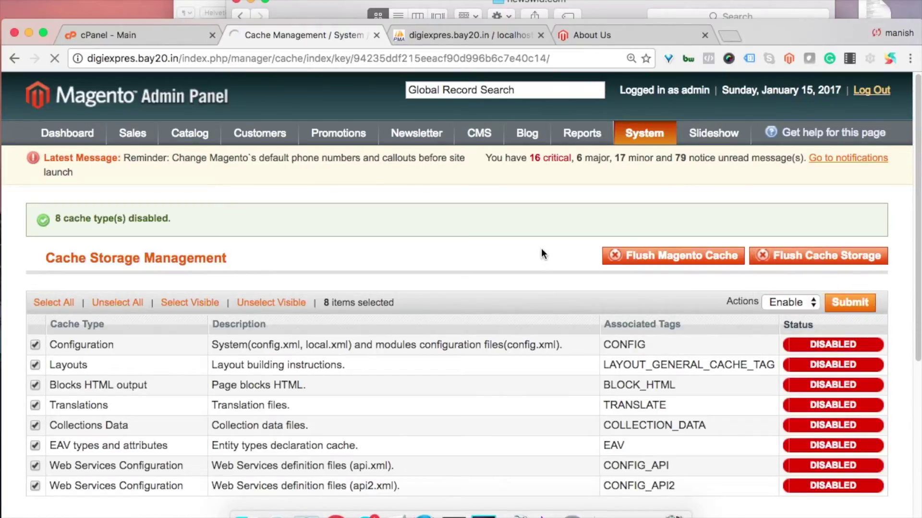
pyautogui.scroll(-5, 915, 261)
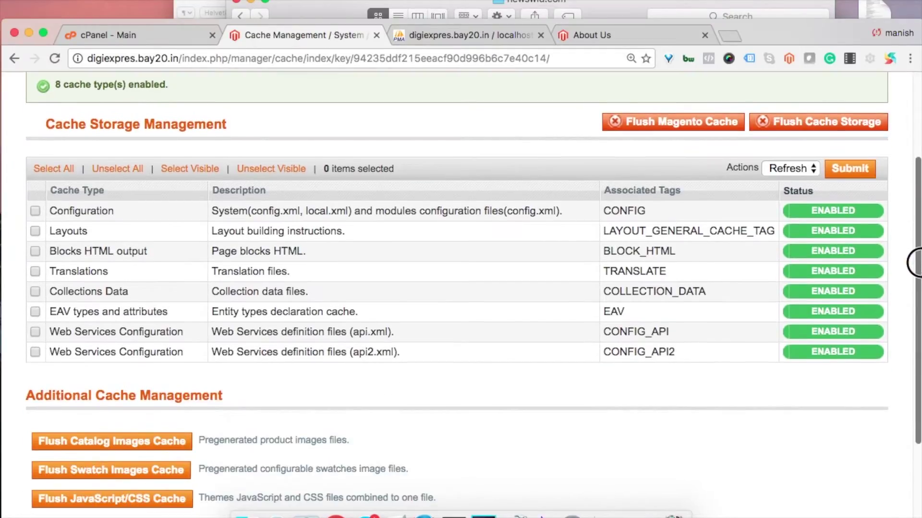
pyautogui.scroll(5, 915, 261)
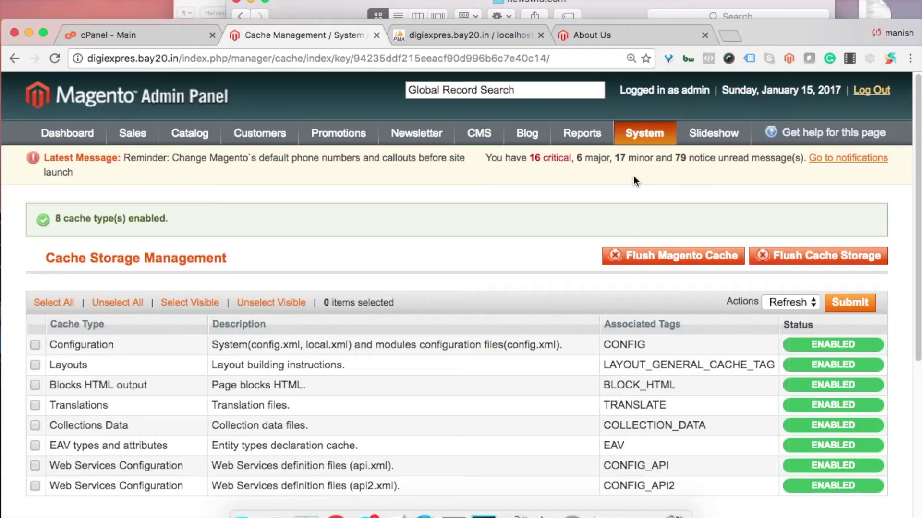
# Open the Catalog section of the store configuration
pyautogui.moveTo(644, 135)
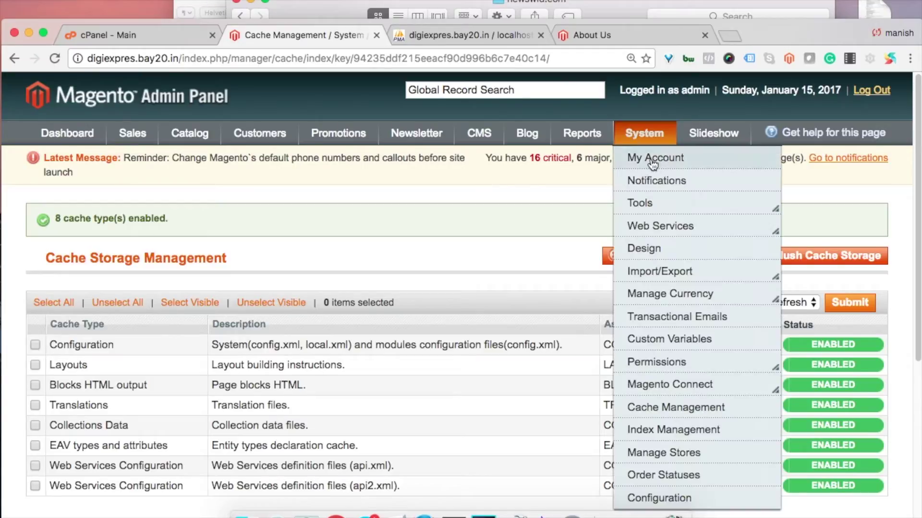
pyautogui.click(647, 499)
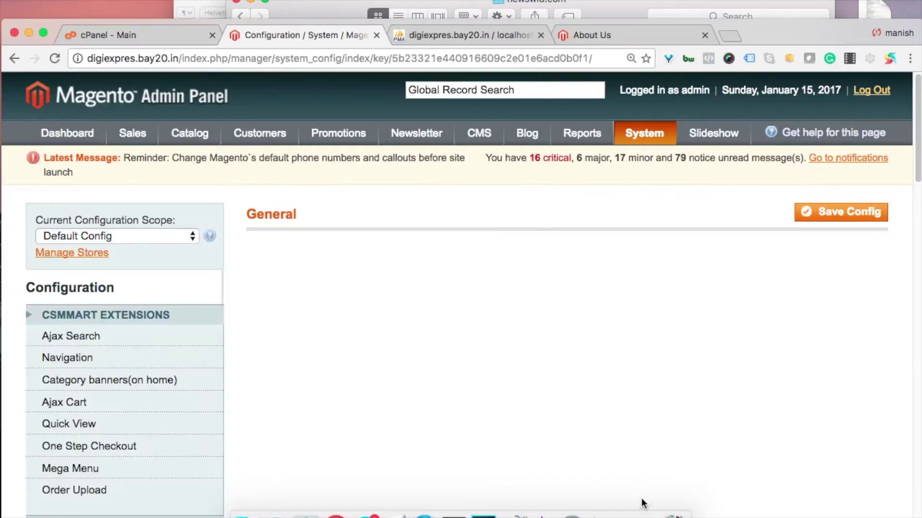
pyautogui.moveTo(918, 140); pyautogui.dragTo(915, 272)
pyautogui.click(111, 291)
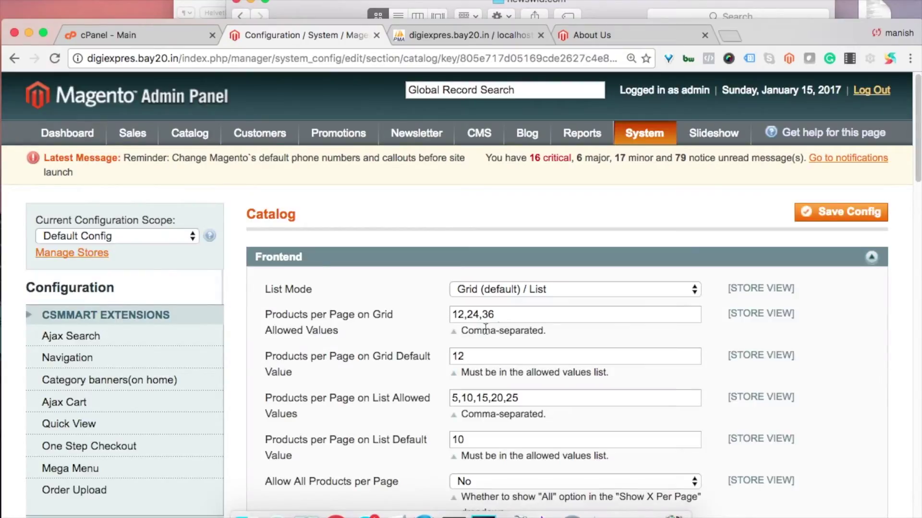
# In Frontend, confirm Use Flat Catalog Category and Use Flat Catalog Product are both Yes
pyautogui.click(429, 262)
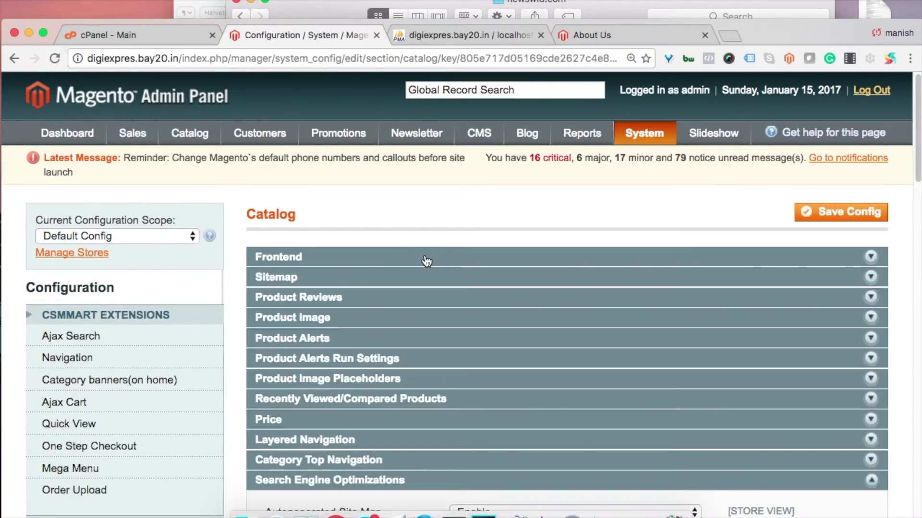
pyautogui.click(429, 261)
pyautogui.moveTo(918, 164); pyautogui.dragTo(914, 232)
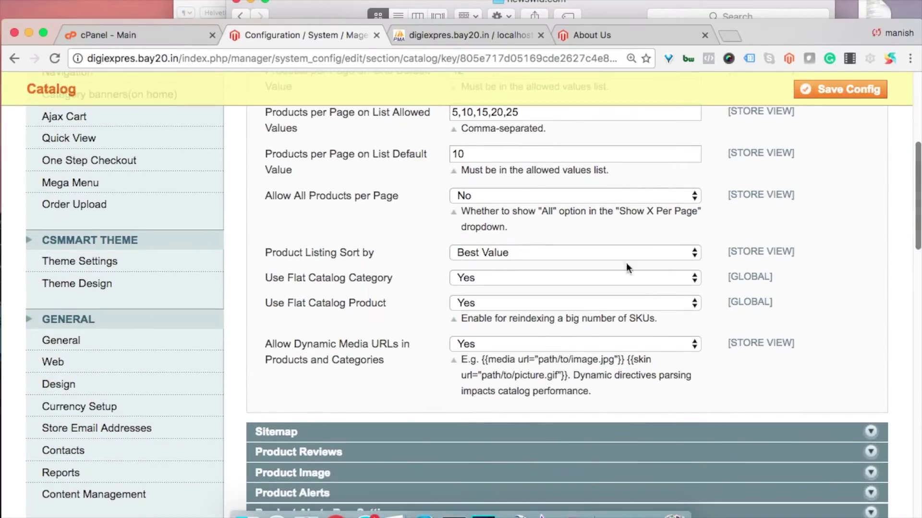
pyautogui.moveTo(265, 277); pyautogui.dragTo(395, 284)
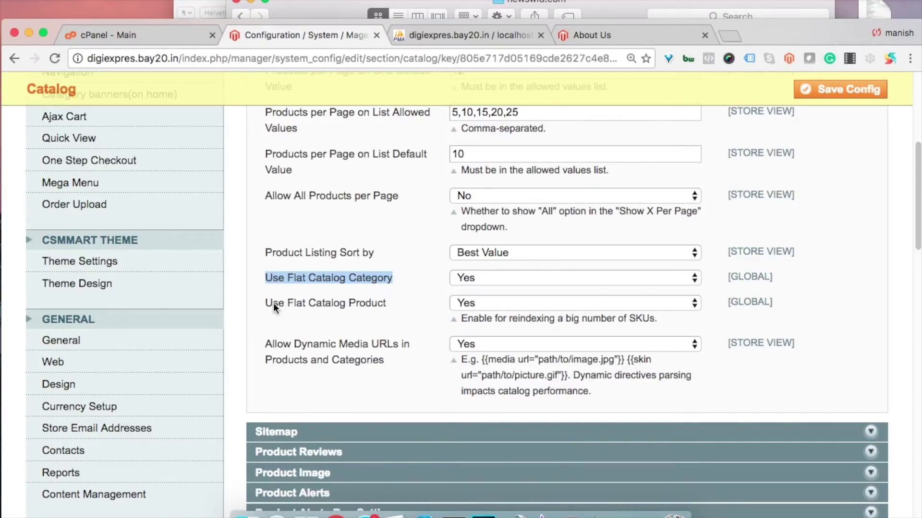
pyautogui.moveTo(265, 304); pyautogui.dragTo(386, 304)
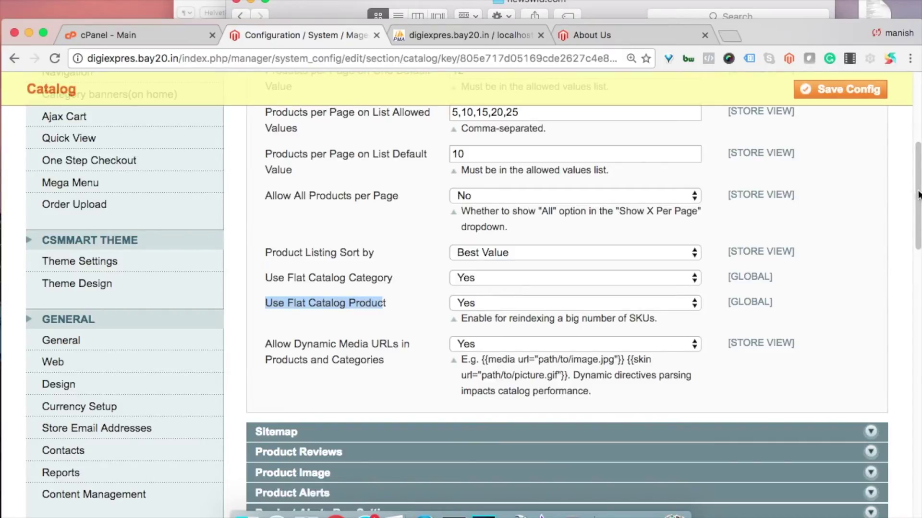
pyautogui.moveTo(918, 202); pyautogui.dragTo(917, 134)
pyautogui.moveTo(632, 135)
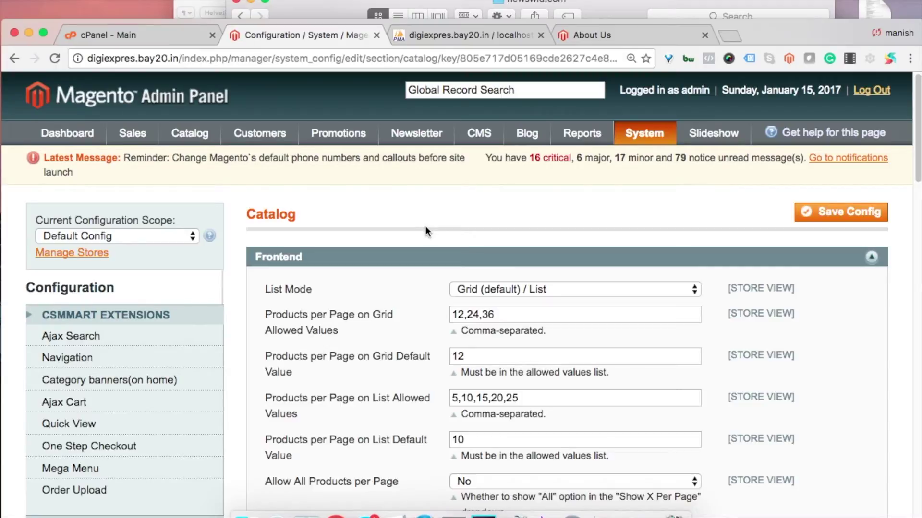
# Collapse the Catalog groups, go to Advanced > System, and expand Log, showing 180-day retention
pyautogui.click(381, 266)
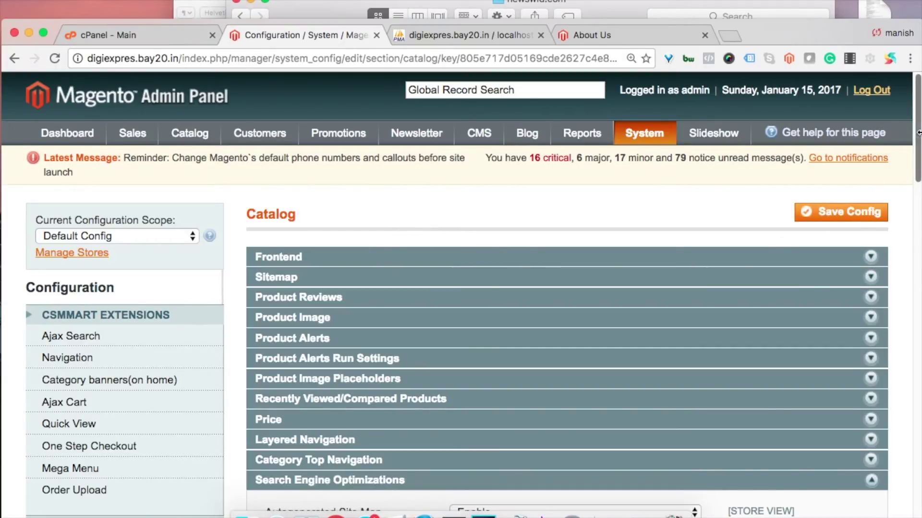
pyautogui.moveTo(916, 132)
pyautogui.mouseDown()
pyautogui.moveTo(908, 193)
pyautogui.moveTo(918, 150)
pyautogui.mouseUp()
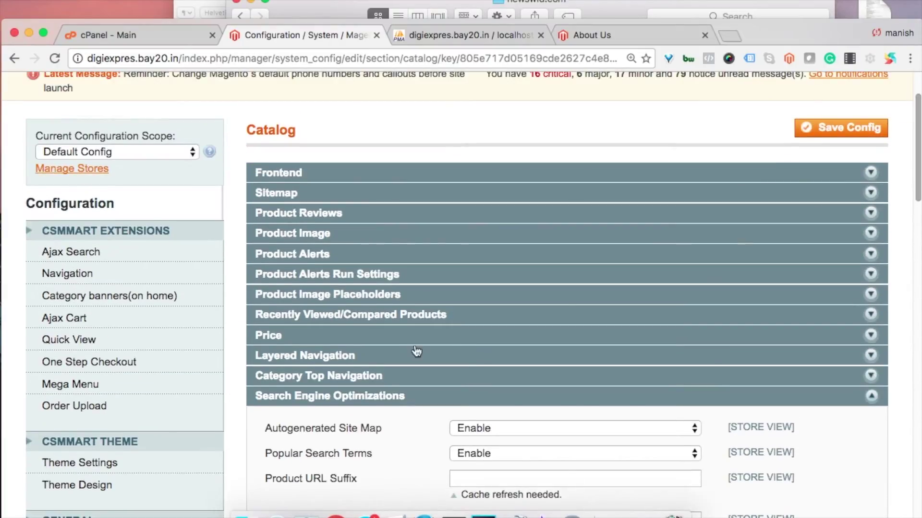
pyautogui.click(284, 403)
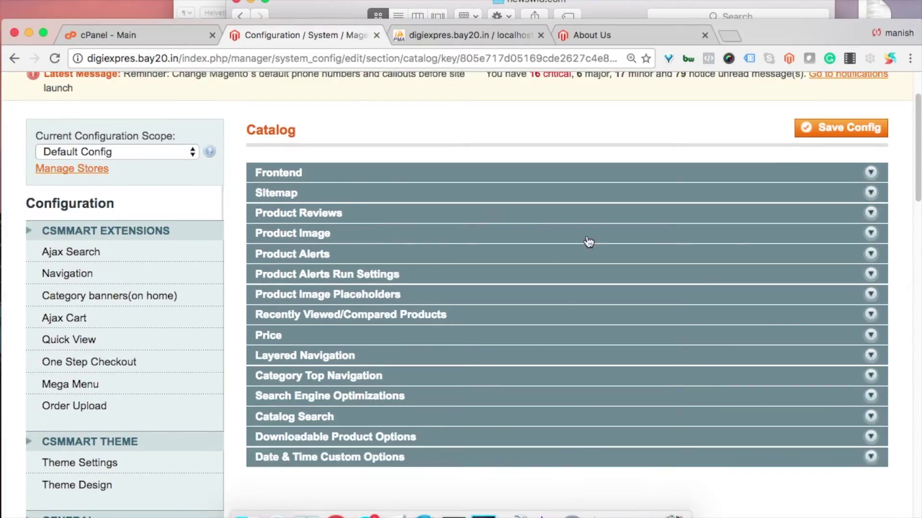
pyautogui.moveTo(917, 129); pyautogui.dragTo(915, 323)
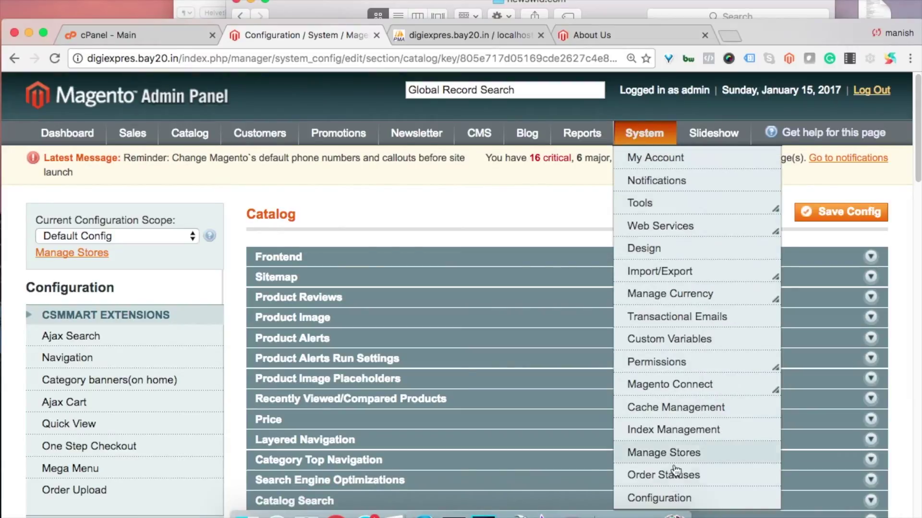
pyautogui.moveTo(917, 144); pyautogui.dragTo(919, 471)
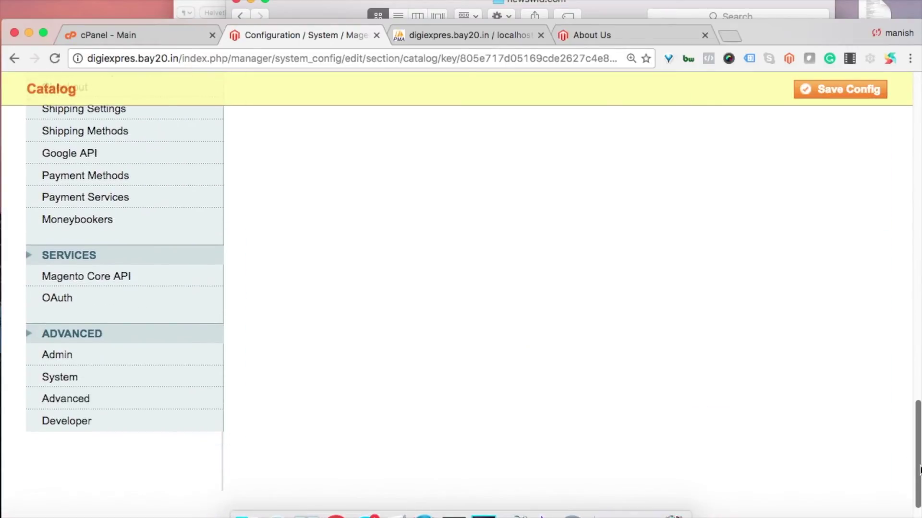
pyautogui.click(68, 382)
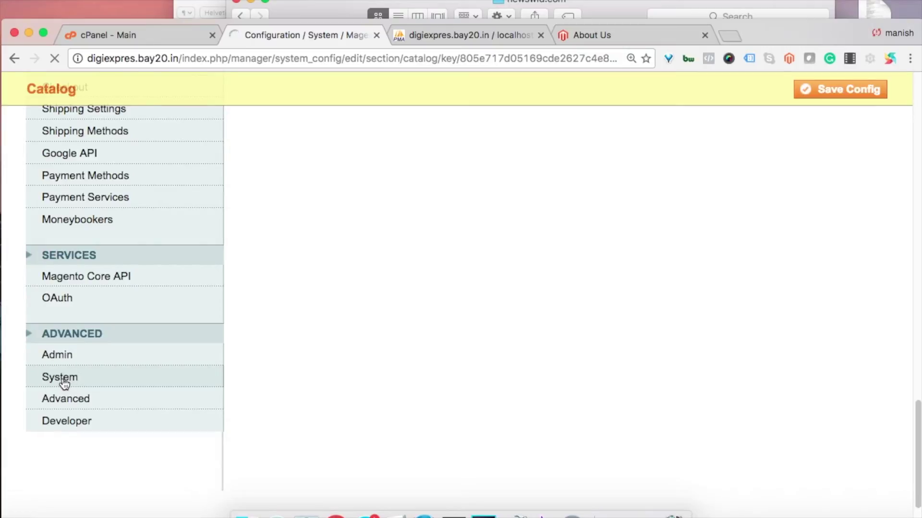
pyautogui.moveTo(917, 424); pyautogui.dragTo(916, 122)
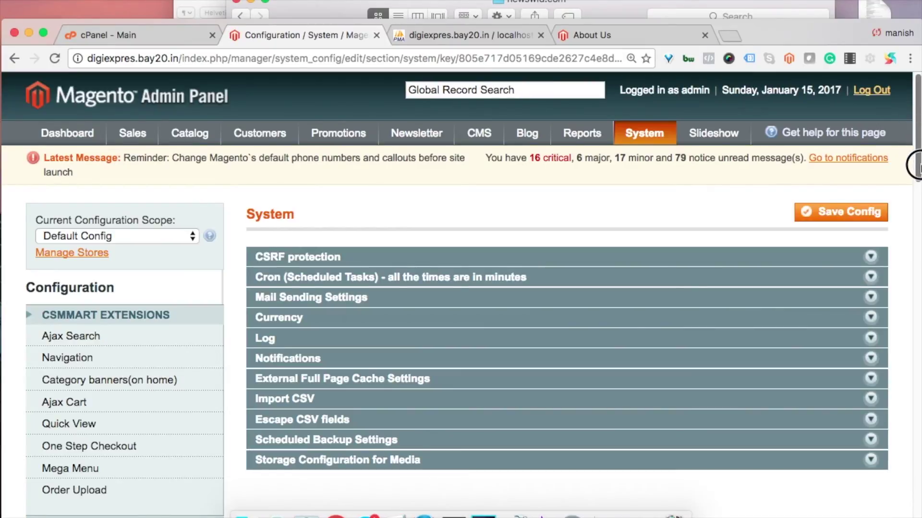
pyautogui.click(370, 338)
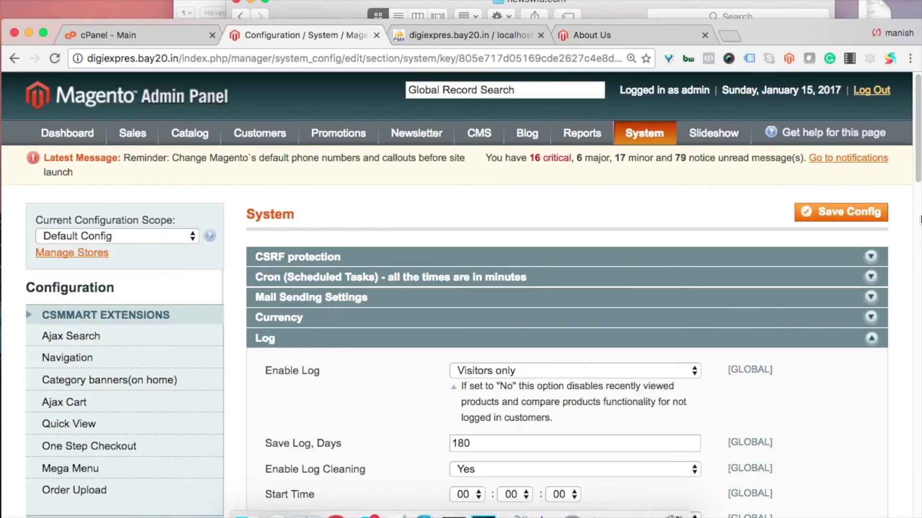
# Set Save Log, Days to 30 and keep Enable Log Cleaning on Yes
pyautogui.scroll(-5, 918, 205)
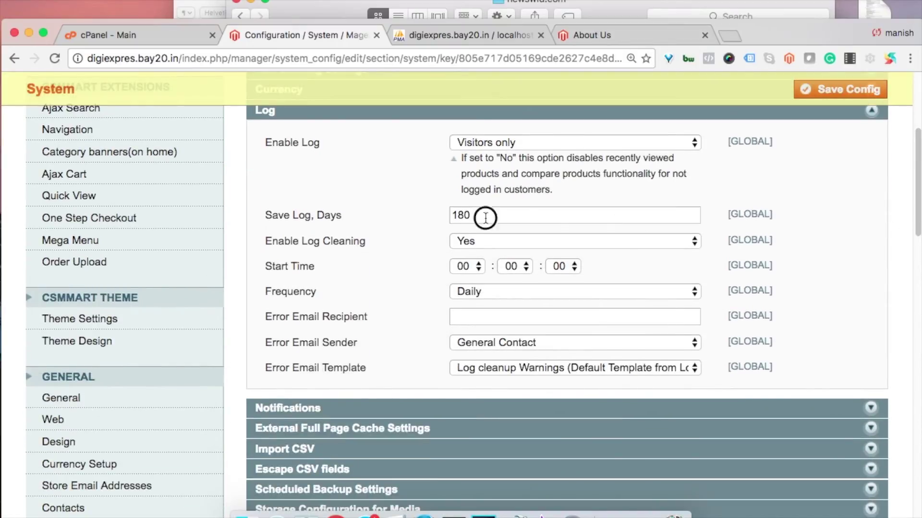
pyautogui.click(486, 218)
pyautogui.press('BackSpace')
pyautogui.press('BackSpace')
pyautogui.press('BackSpace')
pyautogui.write('14')
pyautogui.press('BackSpace')
pyautogui.press('BackSpace')
pyautogui.write('30')
pyautogui.click(534, 240)
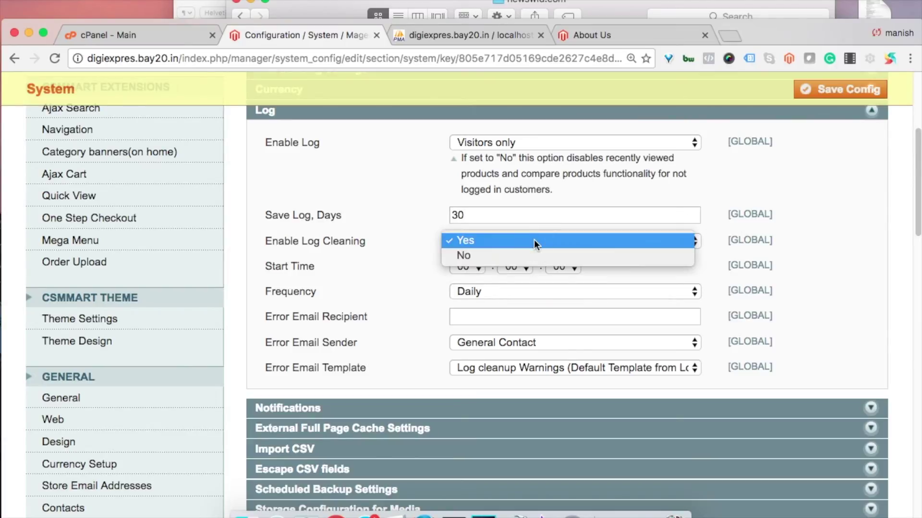
pyautogui.click(534, 240)
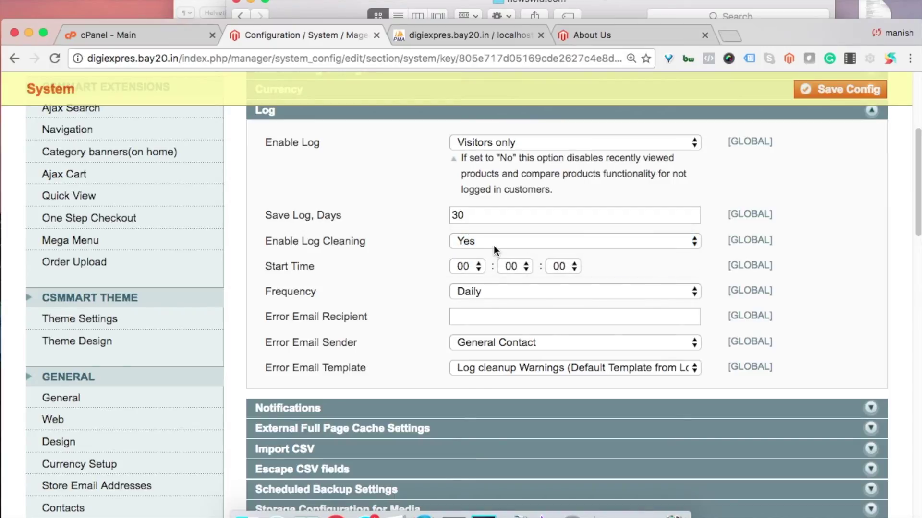
# Save the System configuration and collapse the Log section
pyautogui.click(846, 90)
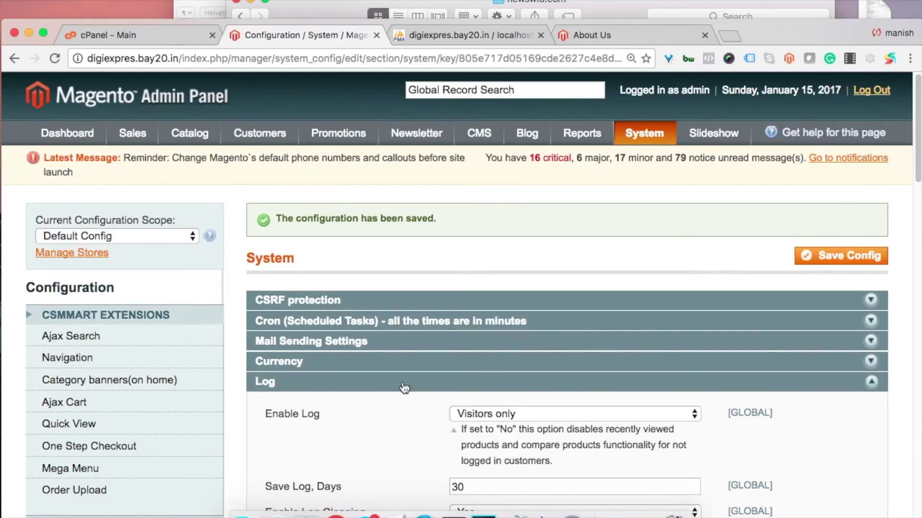
pyautogui.click(355, 387)
pyautogui.click(355, 387)
pyautogui.click(355, 387)
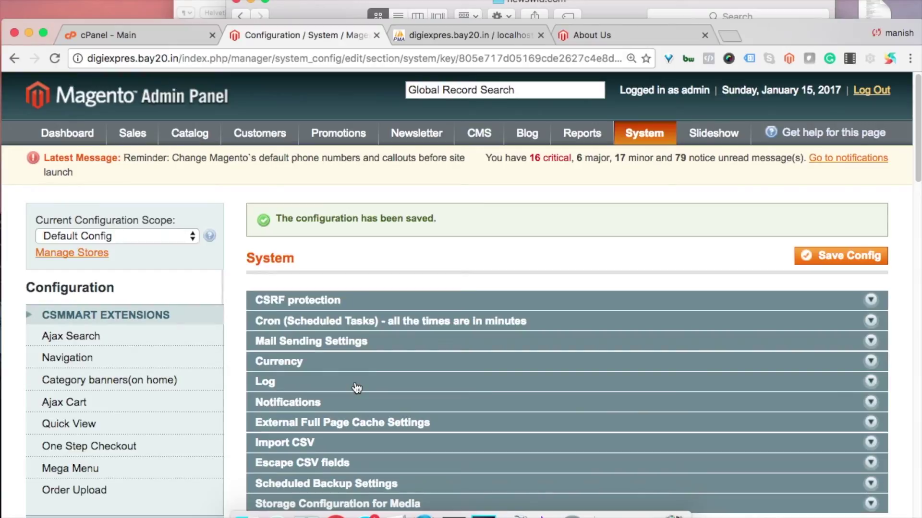
pyautogui.moveTo(269, 139)
# Open the Developer configuration and expand the JavaScript Settings and CSS Settings groups
pyautogui.moveTo(917, 166); pyautogui.dragTo(915, 478)
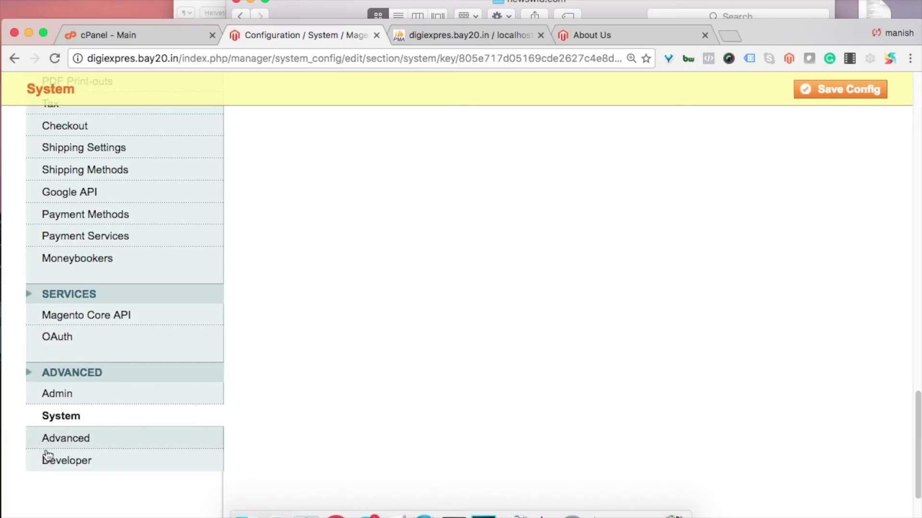
pyautogui.click(64, 462)
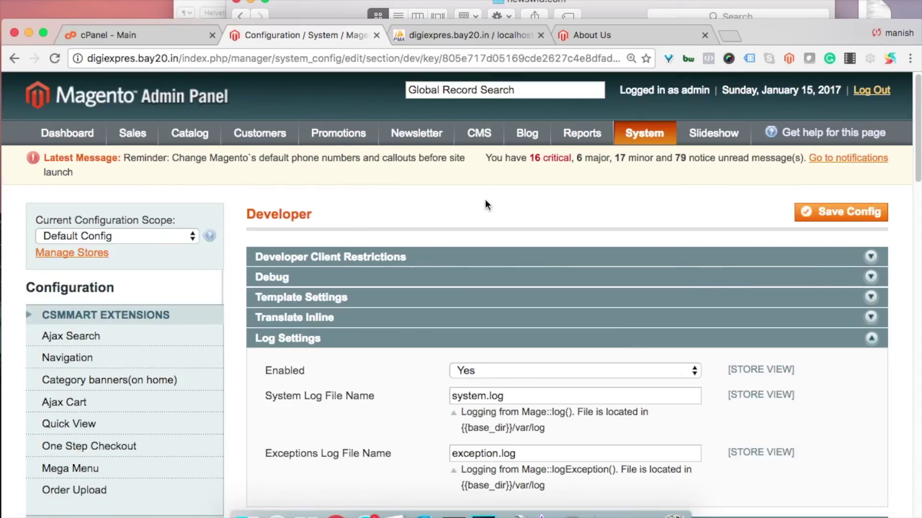
pyautogui.click(329, 339)
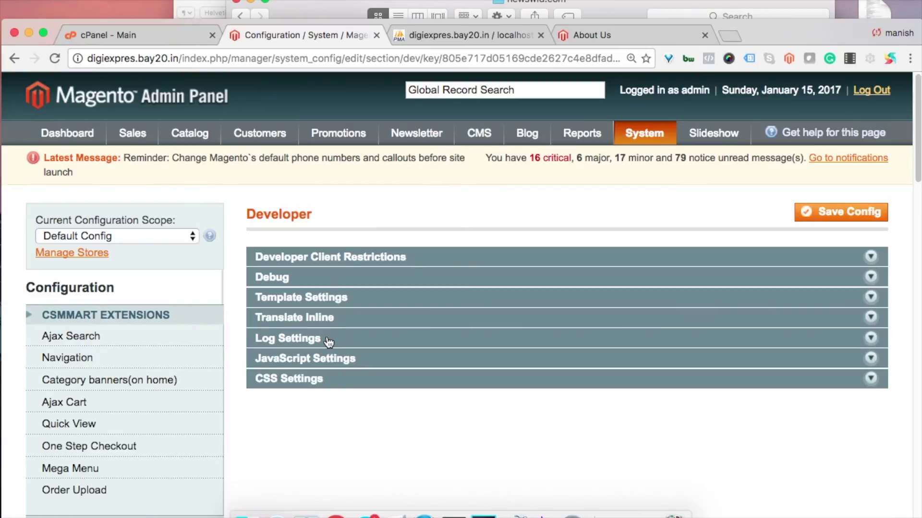
pyautogui.click(296, 363)
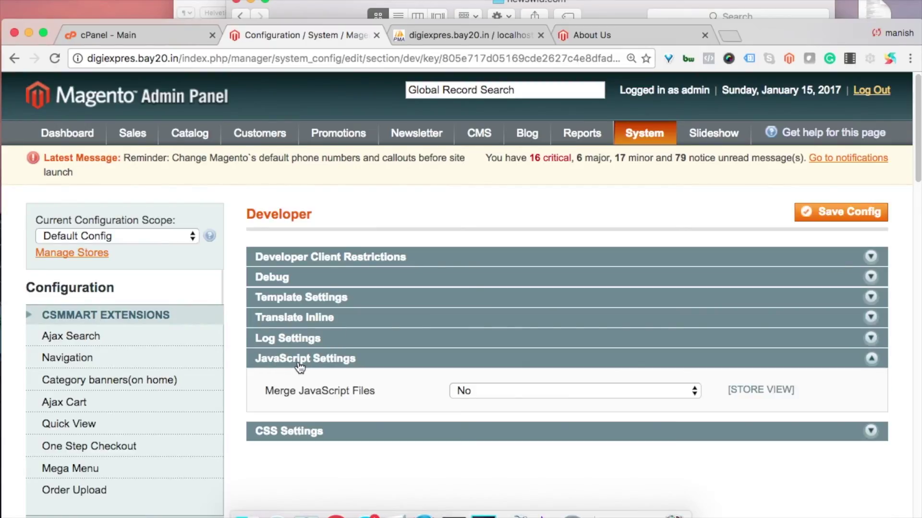
pyautogui.click(307, 431)
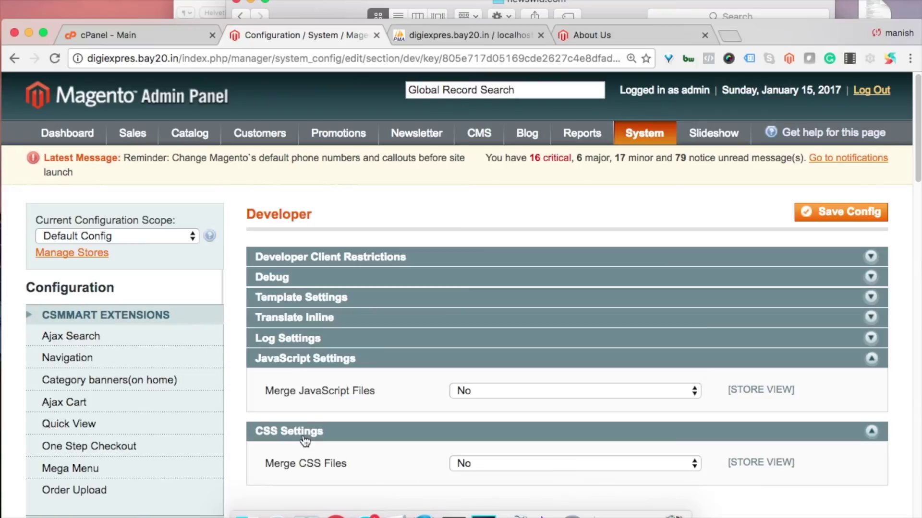
# Set Merge JavaScript Files and Merge CSS Files to Yes and save the configuration
pyautogui.moveTo(265, 391); pyautogui.dragTo(389, 398)
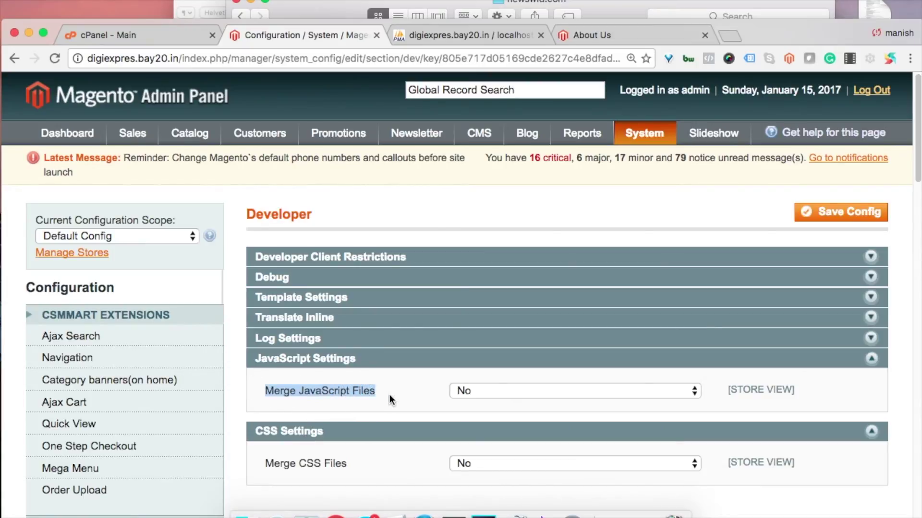
pyautogui.click(474, 391)
pyautogui.click(473, 379)
pyautogui.click(474, 465)
pyautogui.click(471, 448)
pyautogui.click(874, 212)
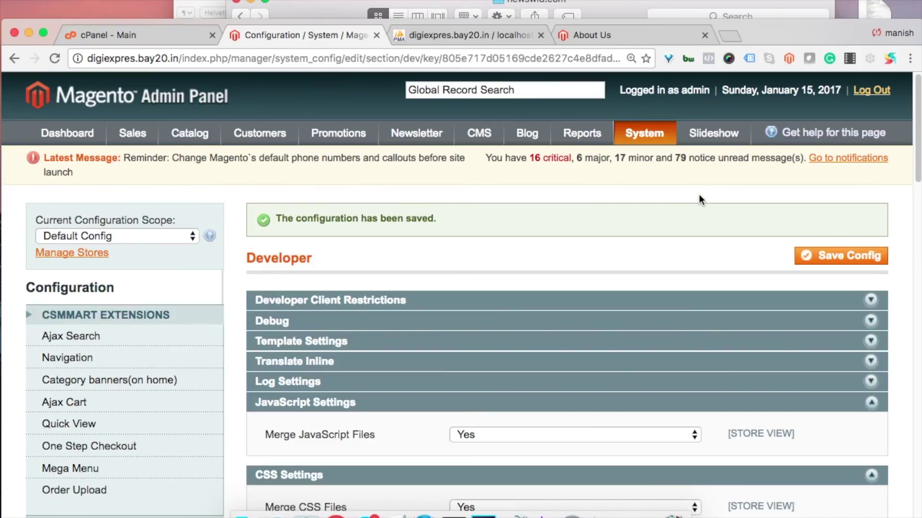
# Open System > Tools > Compilation and start the compilation process
pyautogui.moveTo(649, 142)
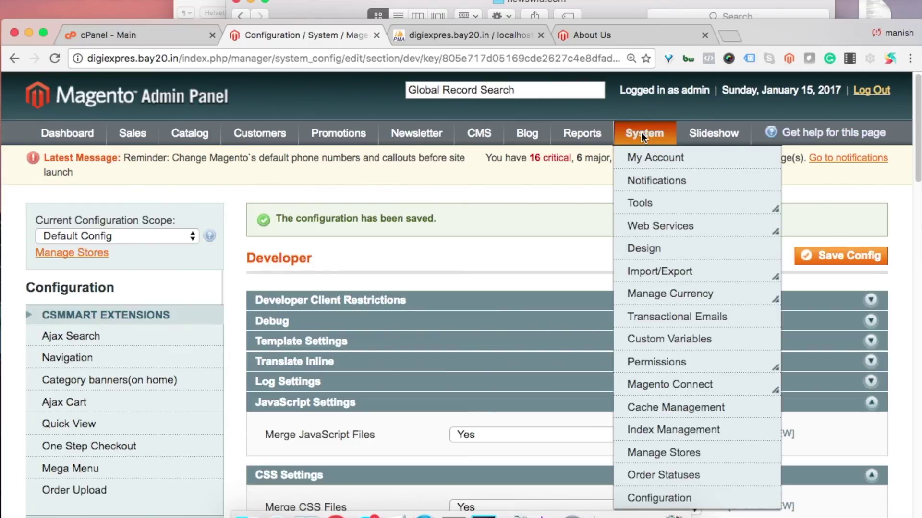
pyautogui.moveTo(655, 205)
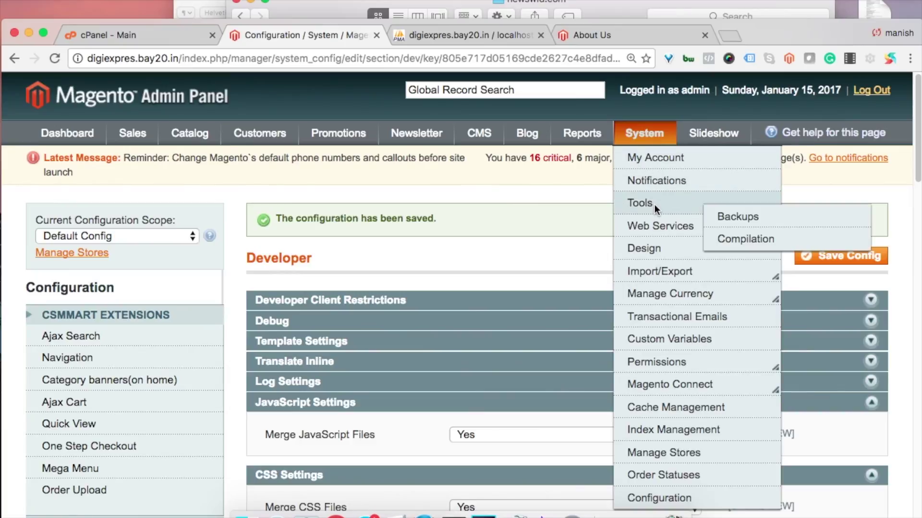
pyautogui.click(744, 246)
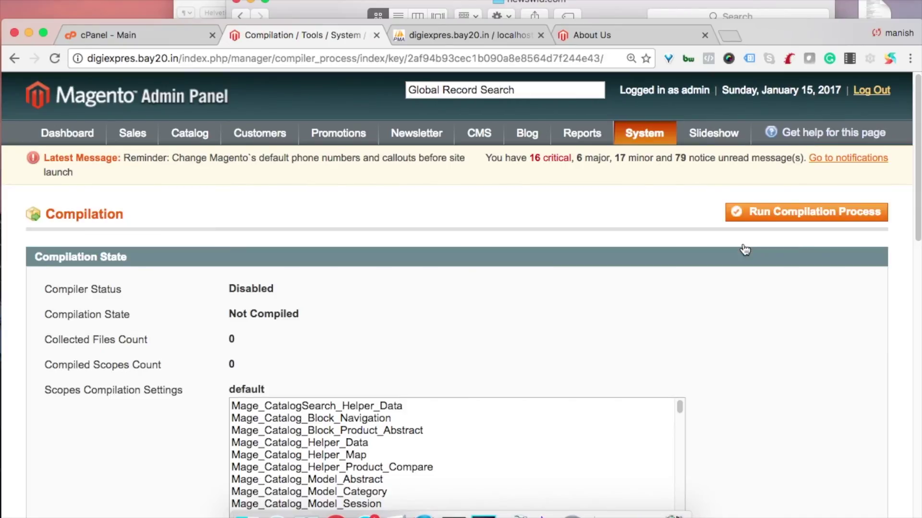
pyautogui.click(773, 218)
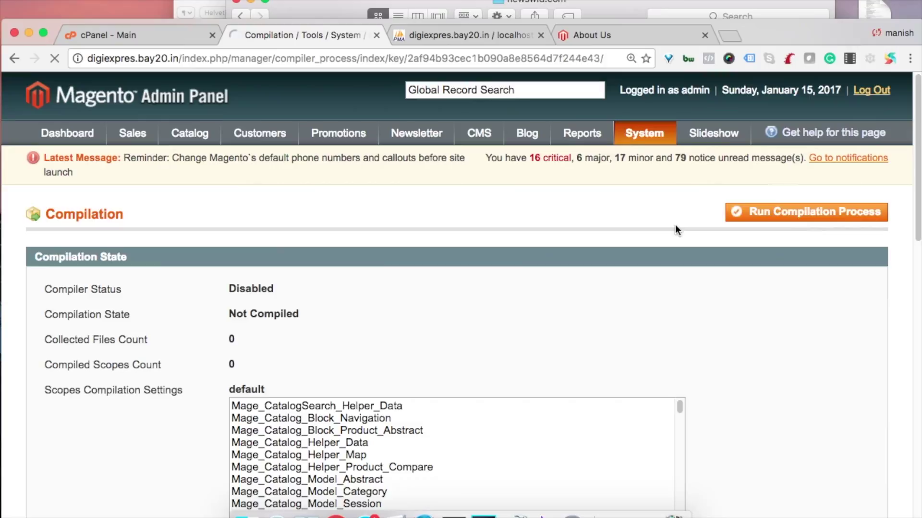